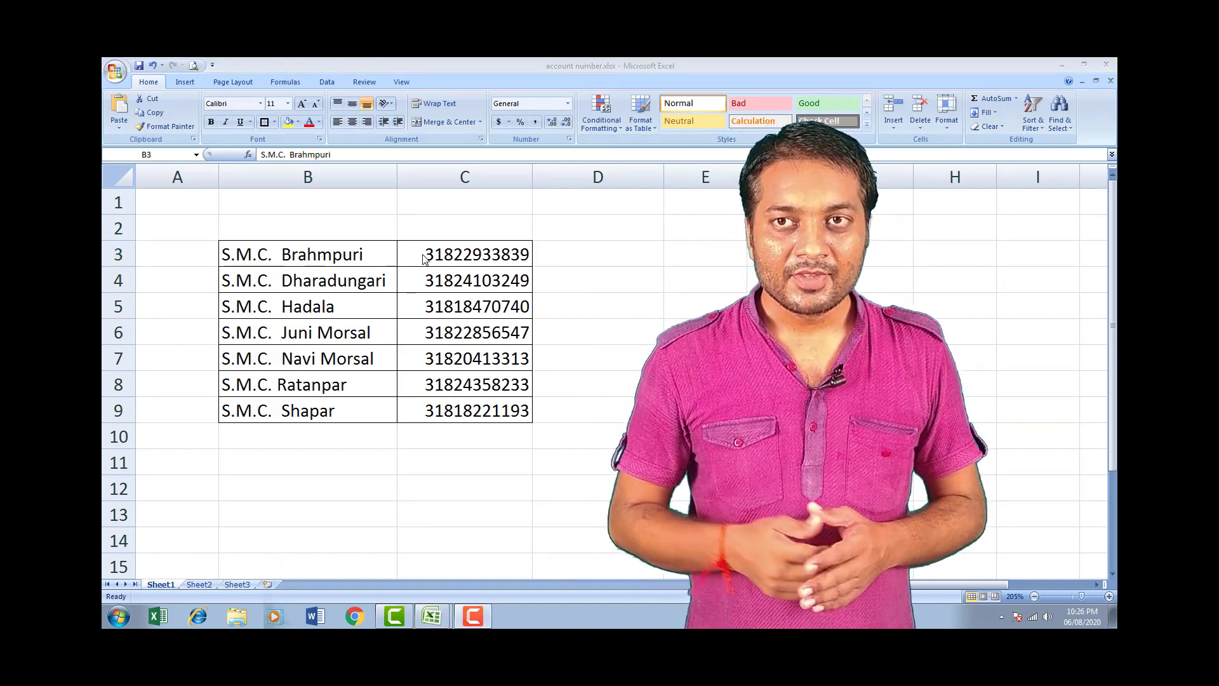
# Step: Type a leading 0 in front of C3's account number
pyautogui.click(423, 255)
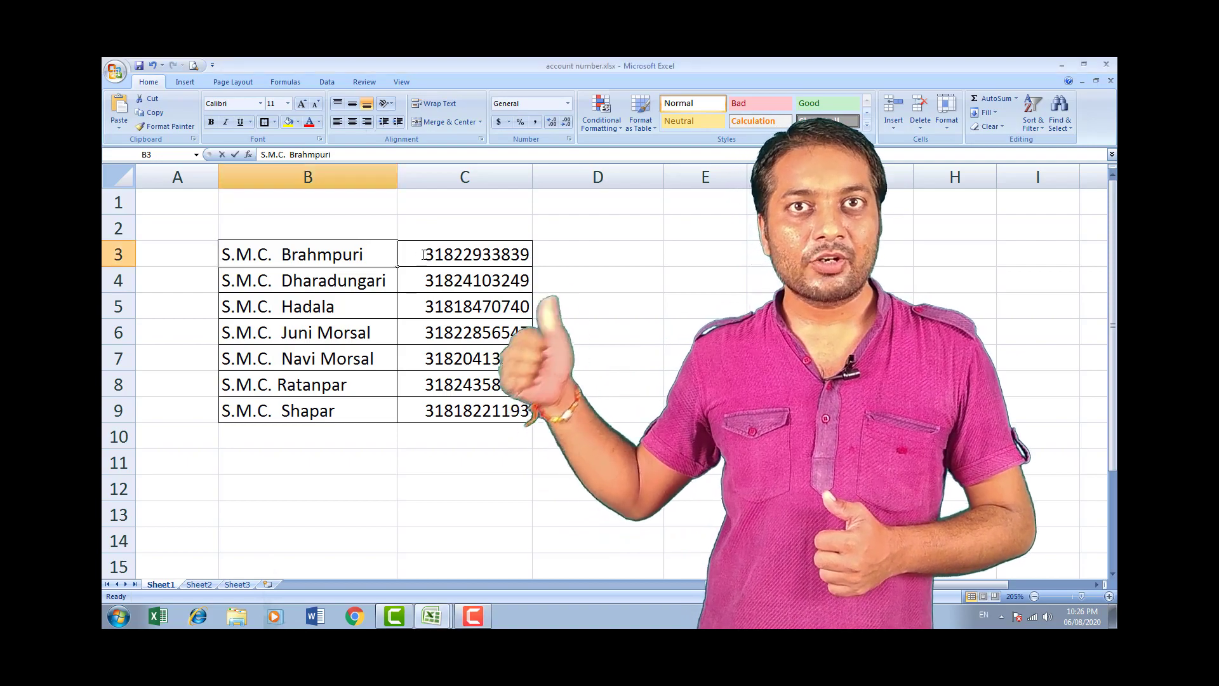
pyautogui.doubleClick(422, 255)
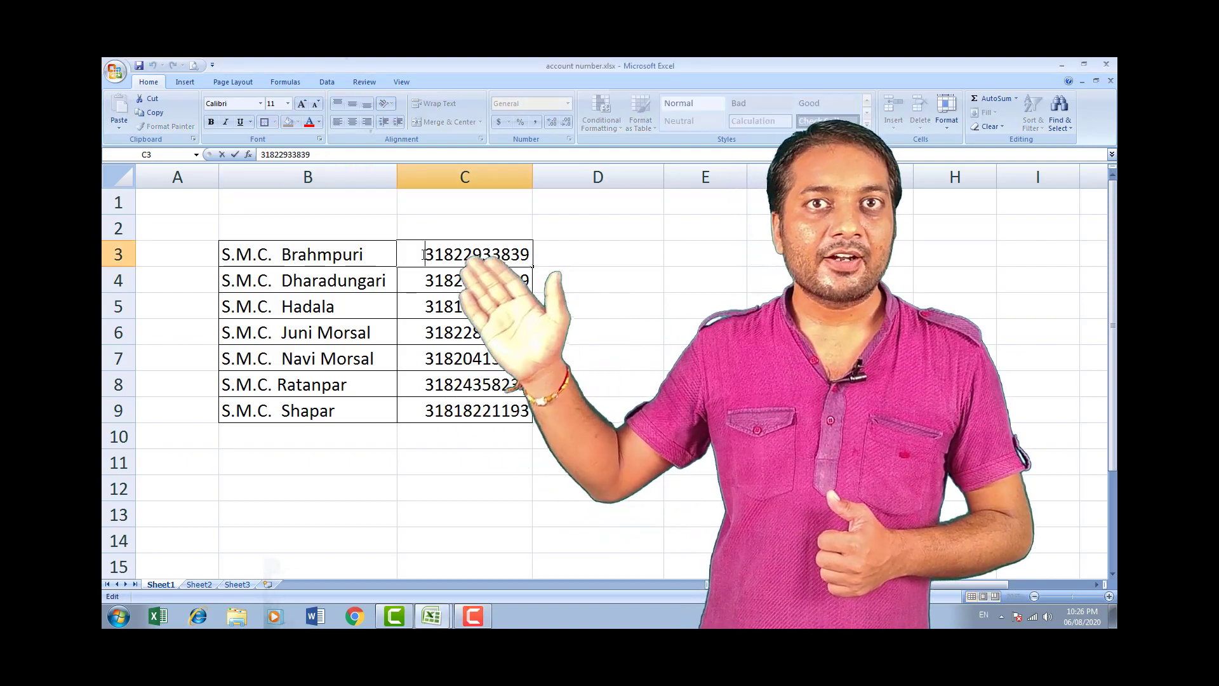
pyautogui.write('0')
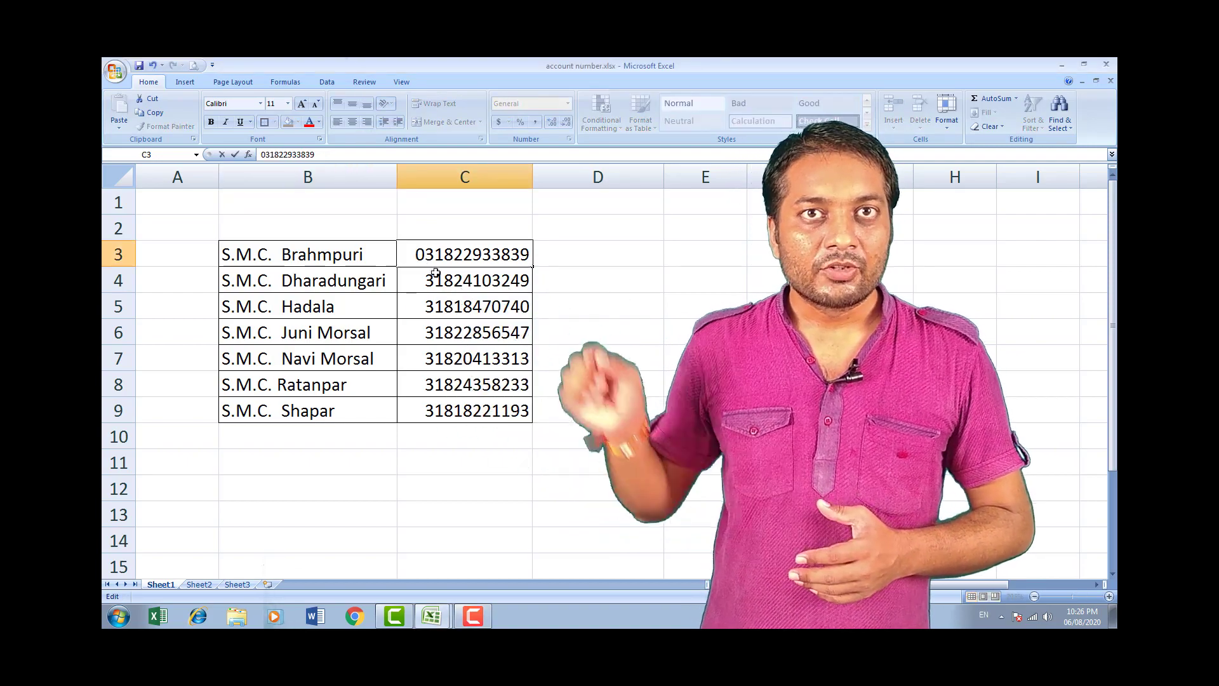
pyautogui.press('Return')
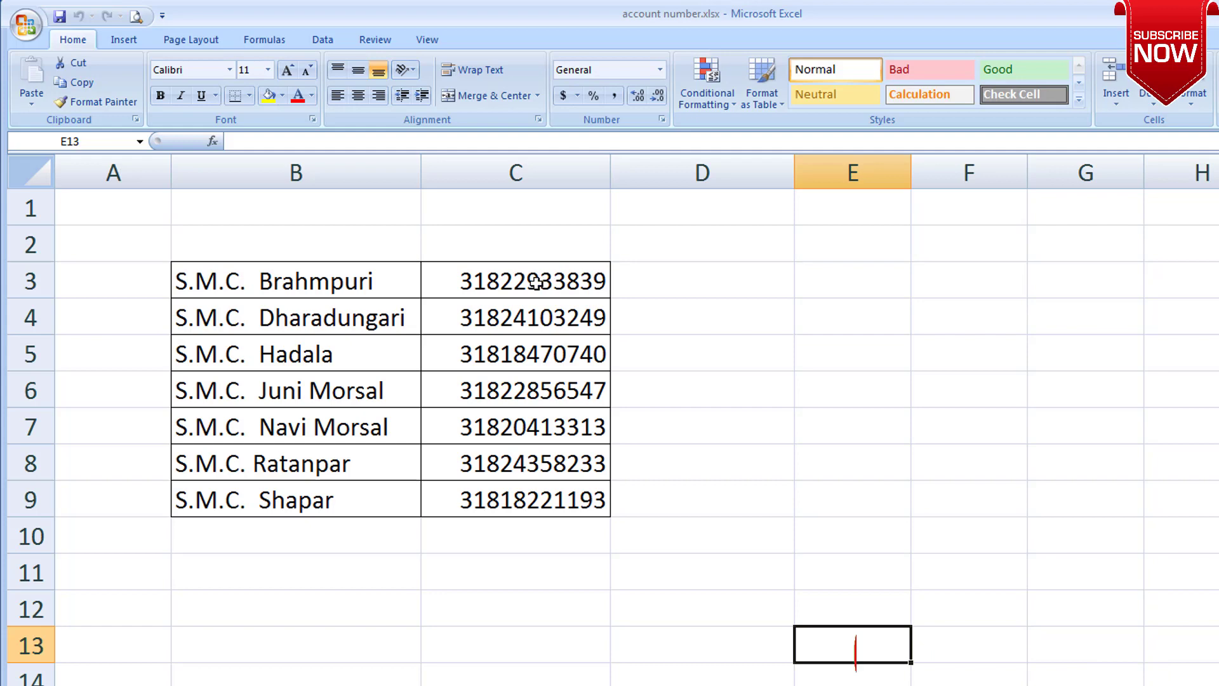
# Step: Format cells C2:C9 as Text
pyautogui.moveTo(539, 244); pyautogui.dragTo(545, 500)
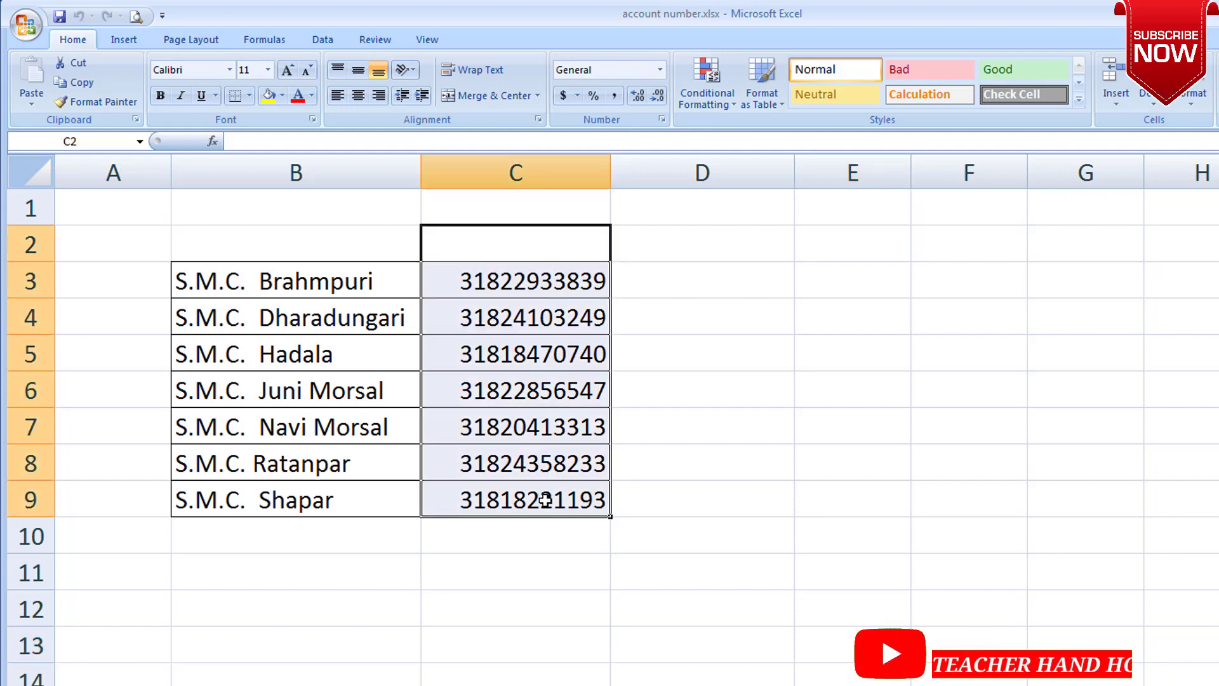
pyautogui.click(660, 71)
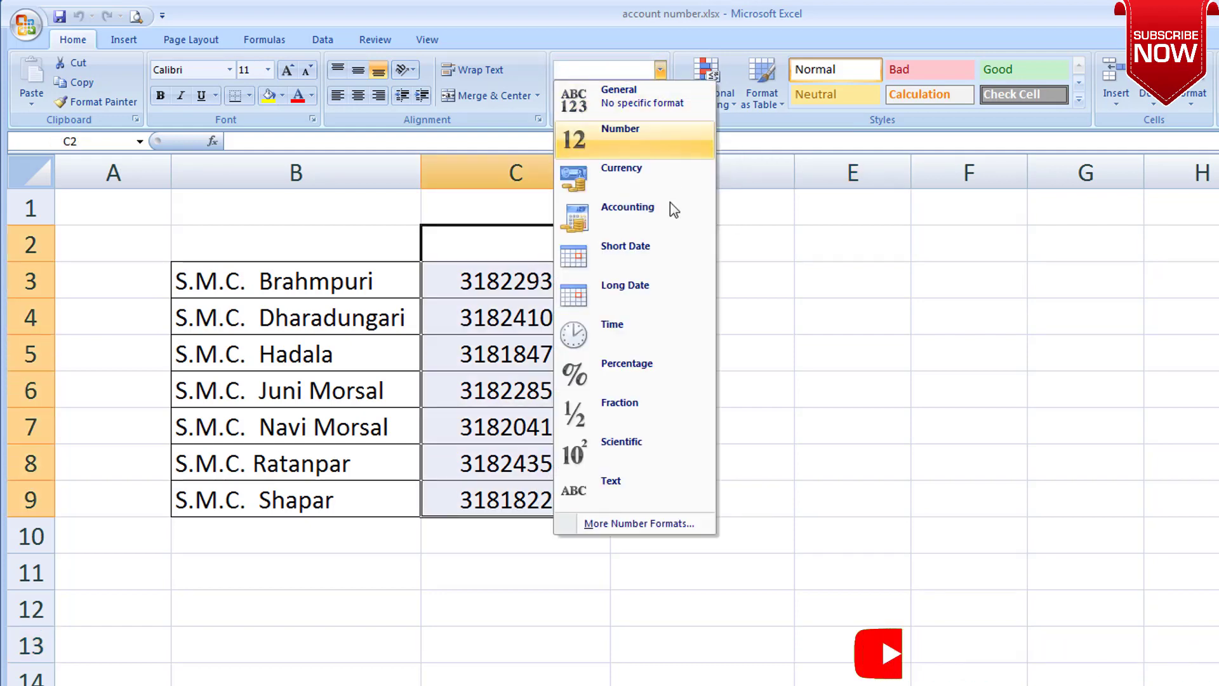
pyautogui.click(614, 487)
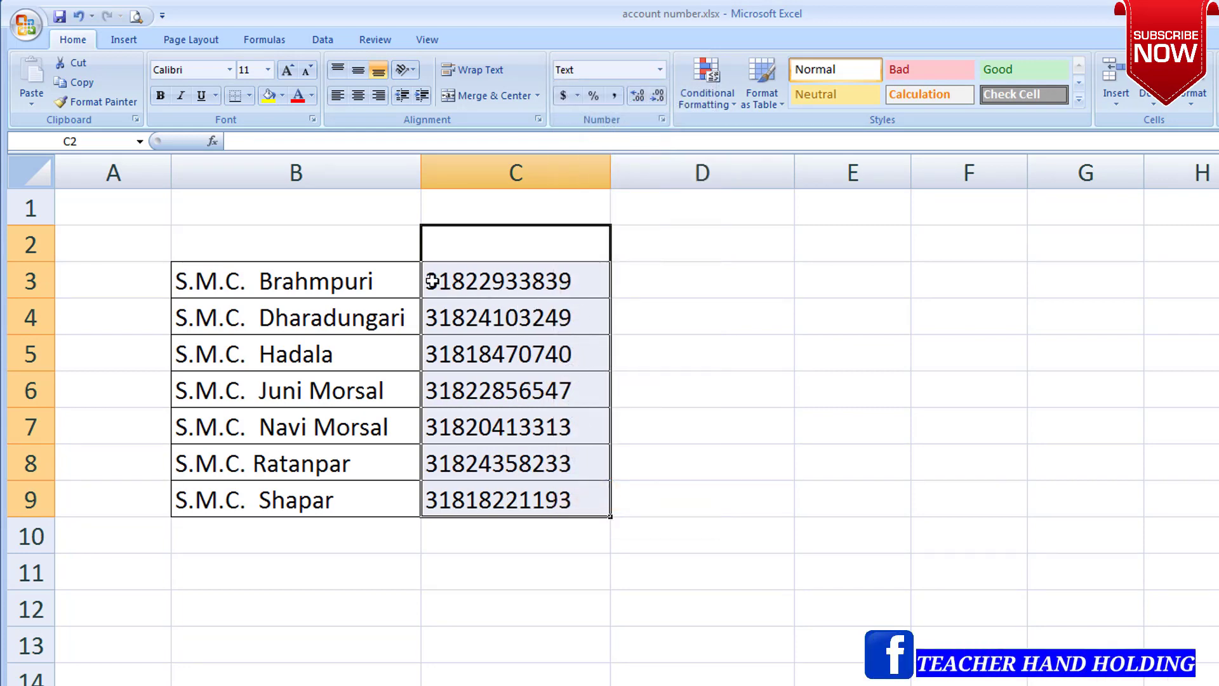
pyautogui.doubleClick(577, 283)
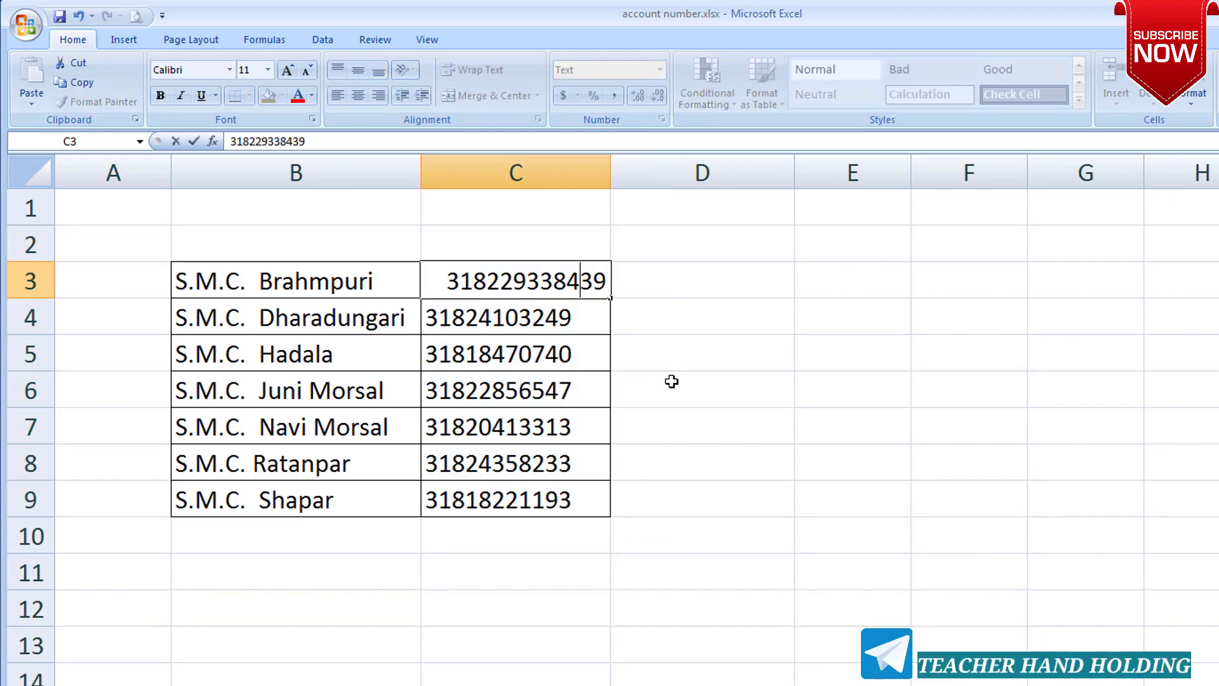
pyautogui.write('5')
pyautogui.press('Return')
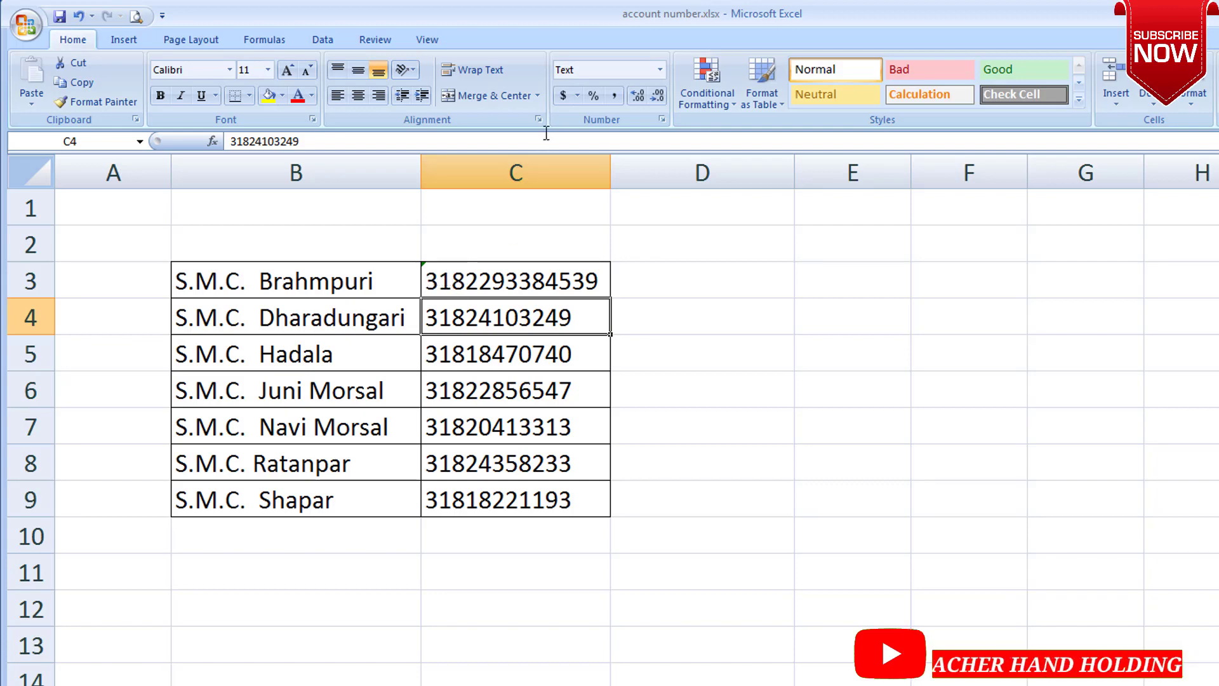
pyautogui.doubleClick(428, 279)
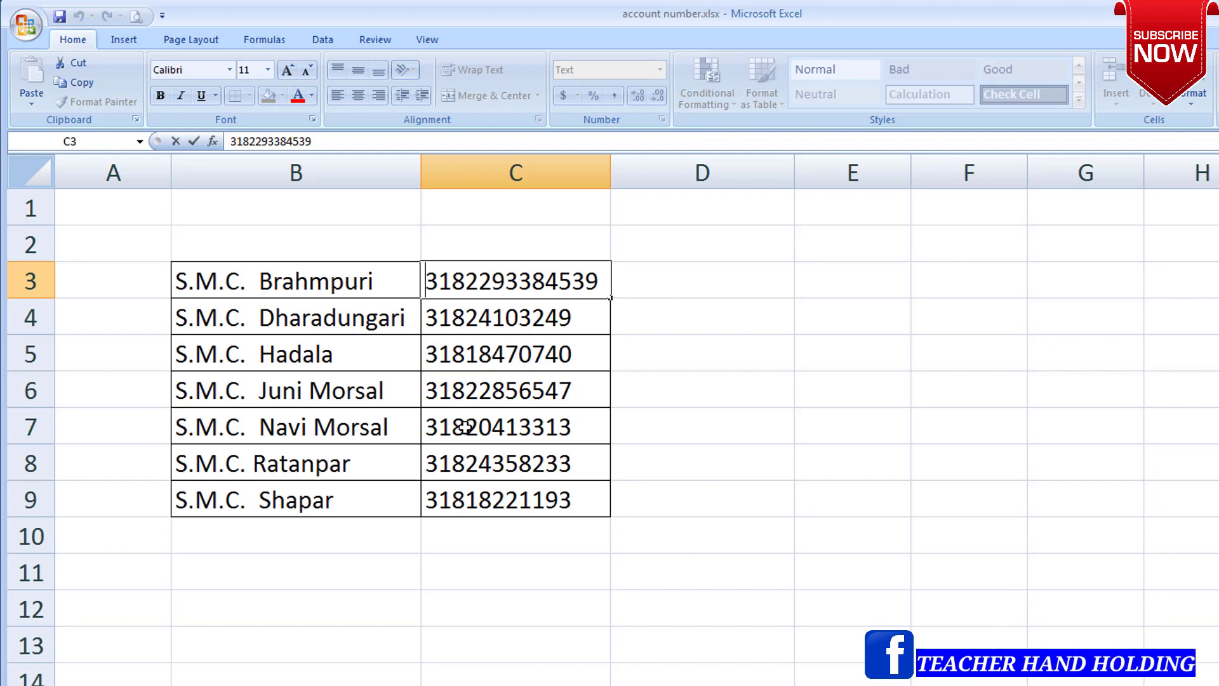
pyautogui.write('0')
pyautogui.press('Return')
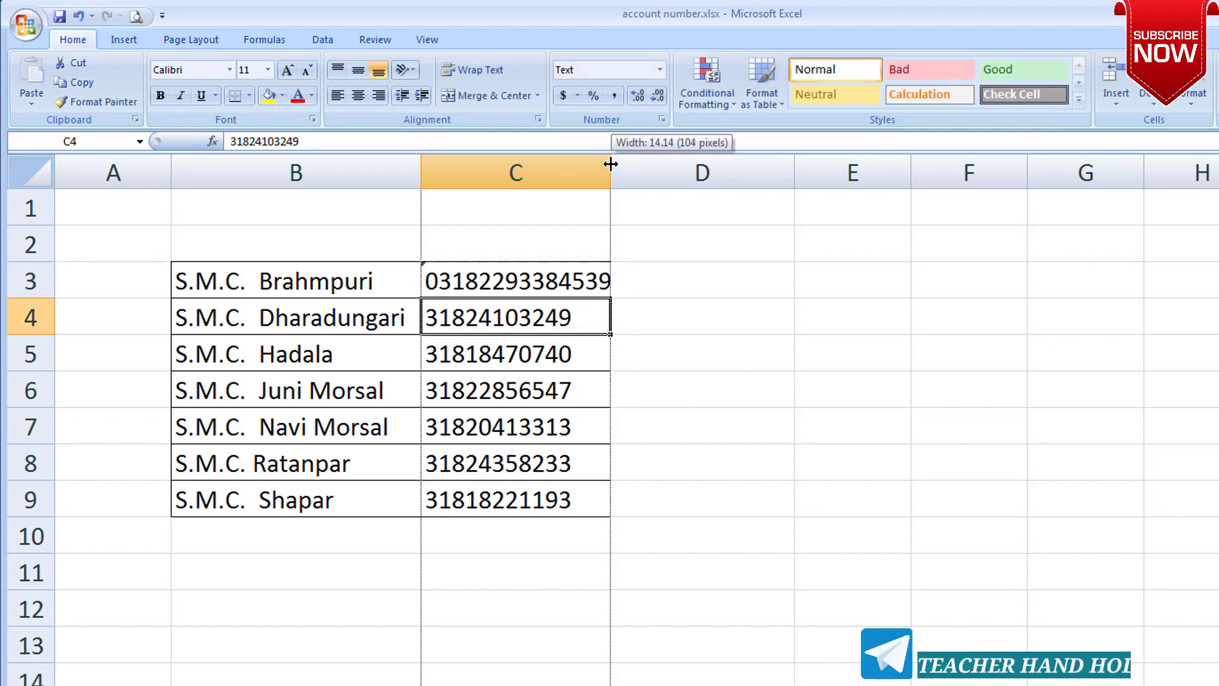
# Step: Widen column C and right-align C3:C9, then undo everything back to General numbers
pyautogui.moveTo(610, 164); pyautogui.dragTo(619, 164)
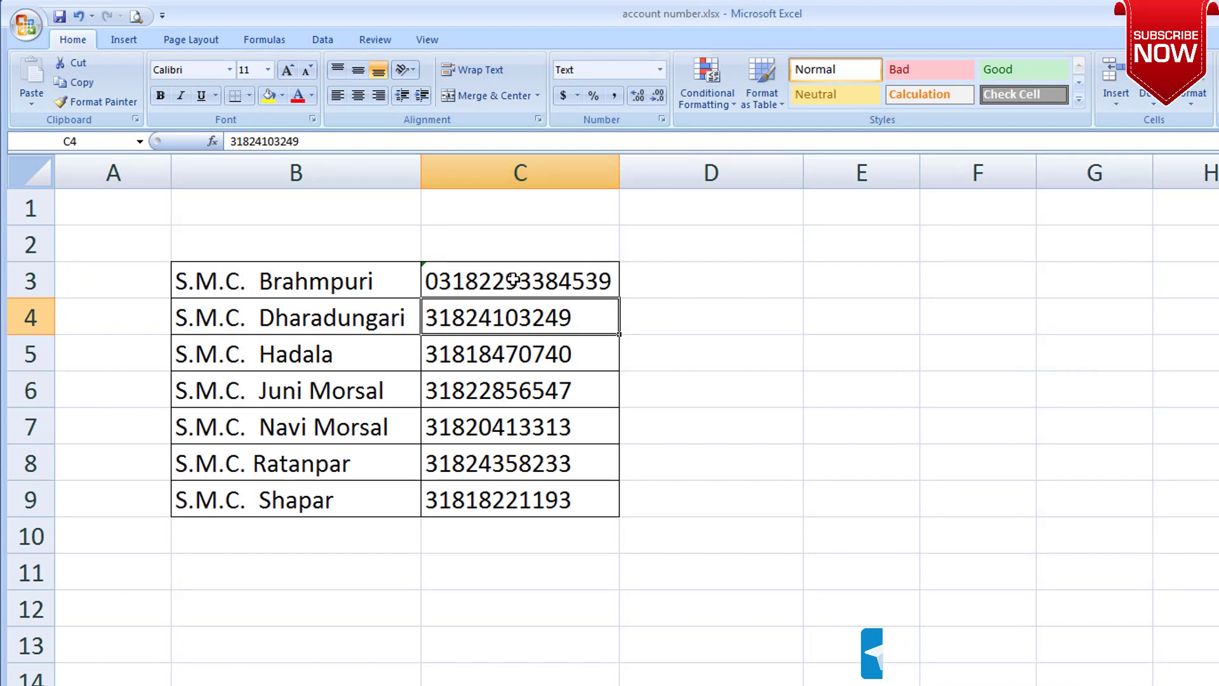
pyautogui.moveTo(513, 282); pyautogui.dragTo(517, 493)
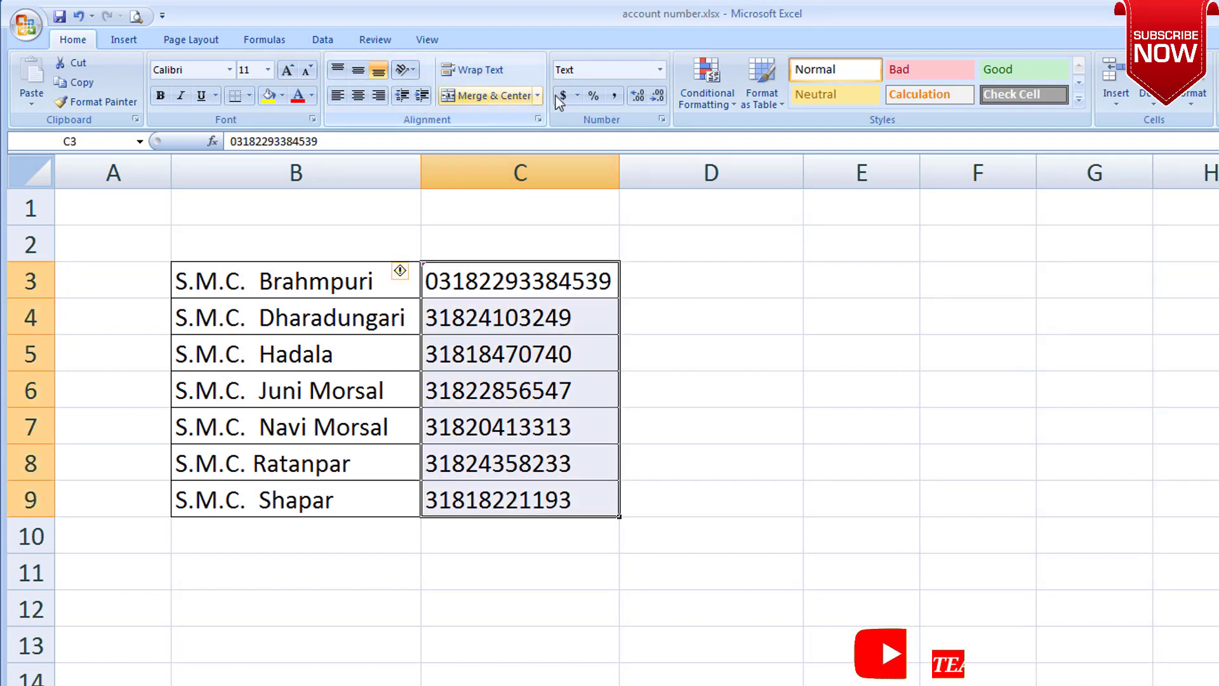
pyautogui.click(379, 95)
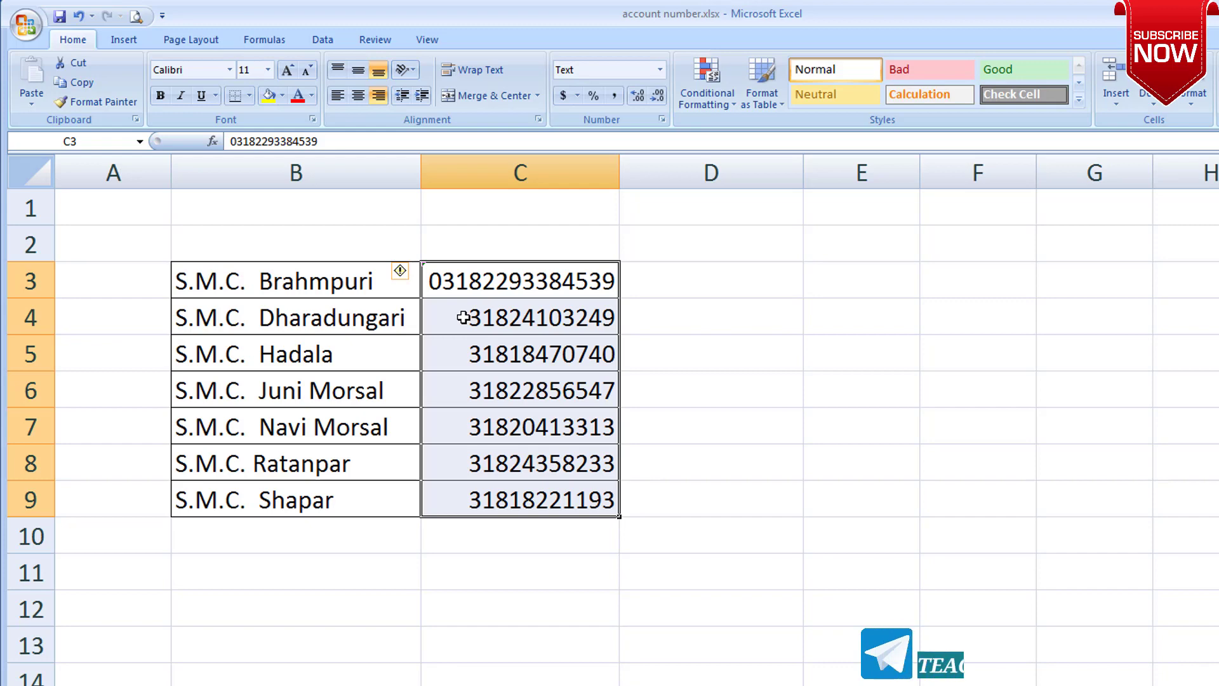
pyautogui.hotkey('ctrl', 'z')
pyautogui.hotkey('ctrl', 'z')
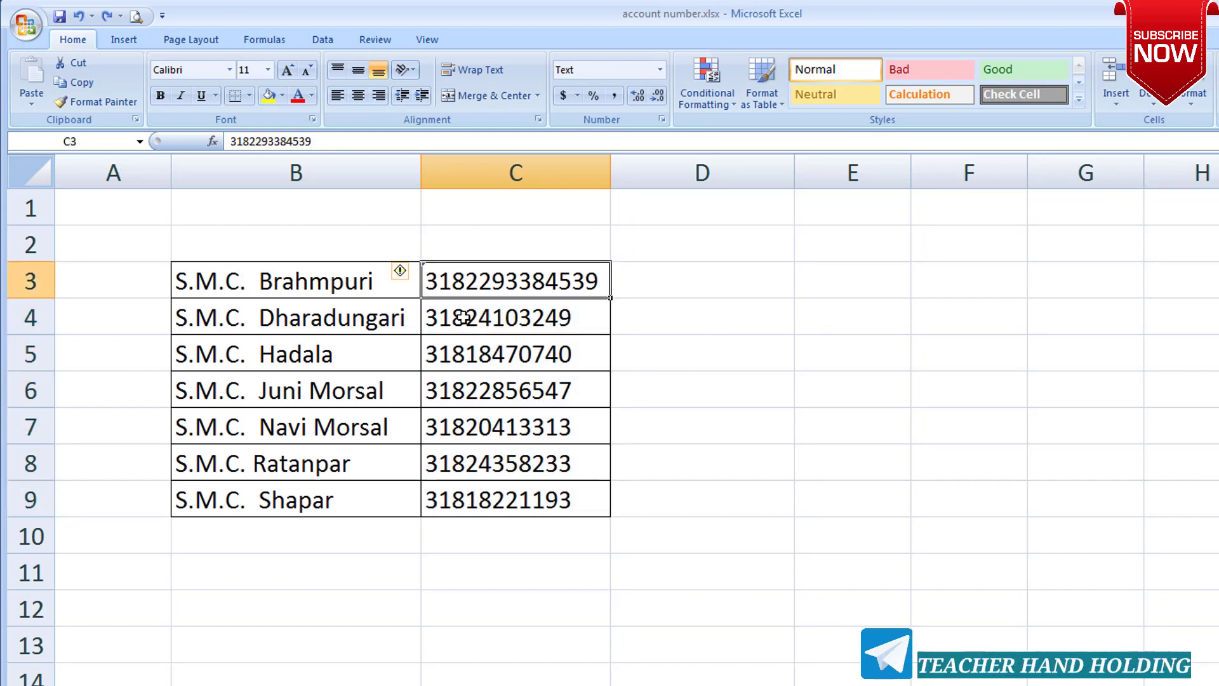
pyautogui.hotkey('ctrl', 'z')
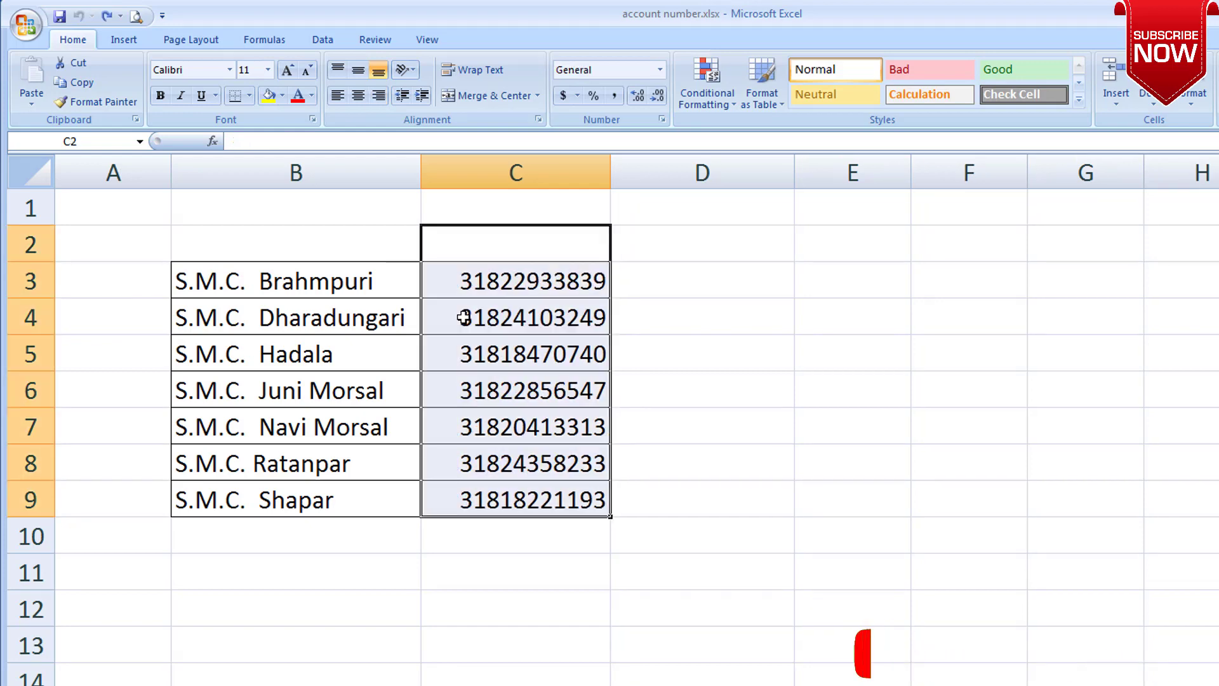
pyautogui.click(476, 353)
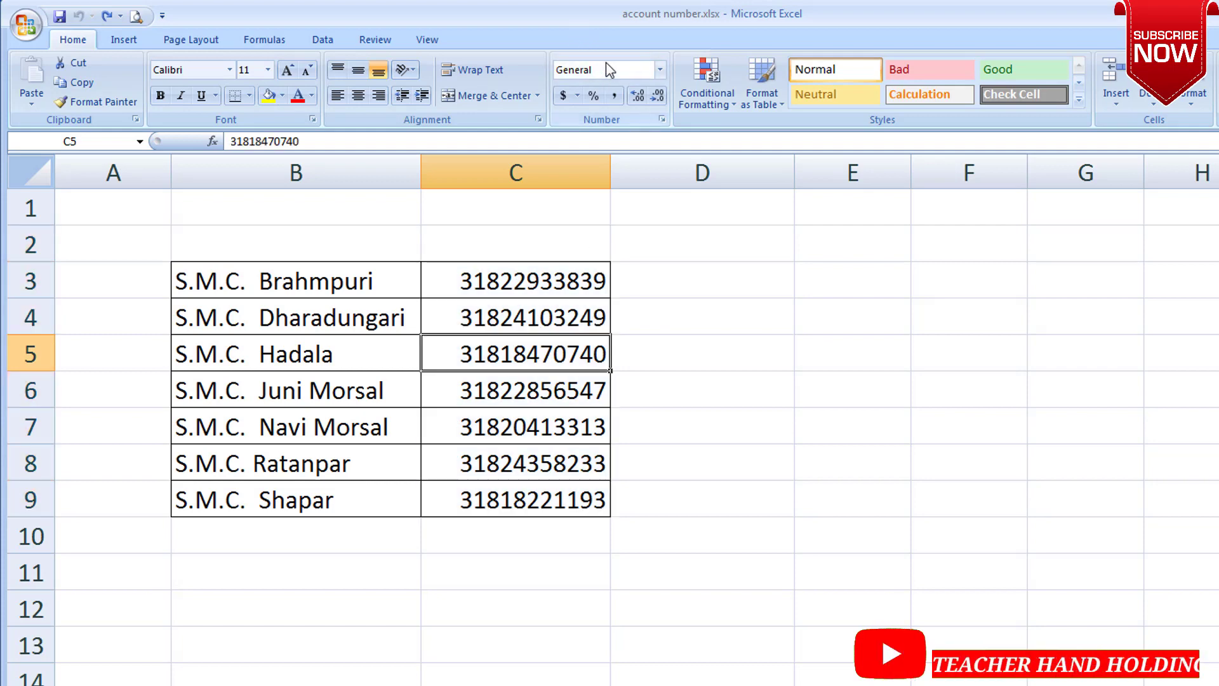
pyautogui.click(546, 282)
pyautogui.click(550, 322)
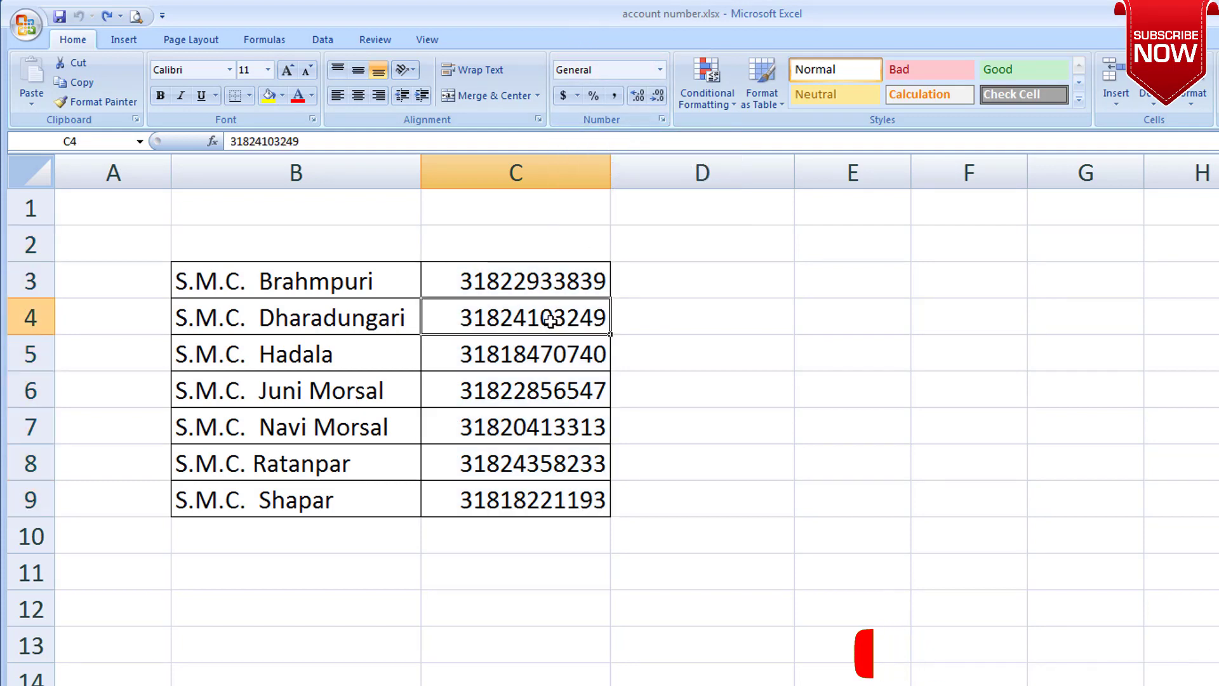
pyautogui.click(551, 379)
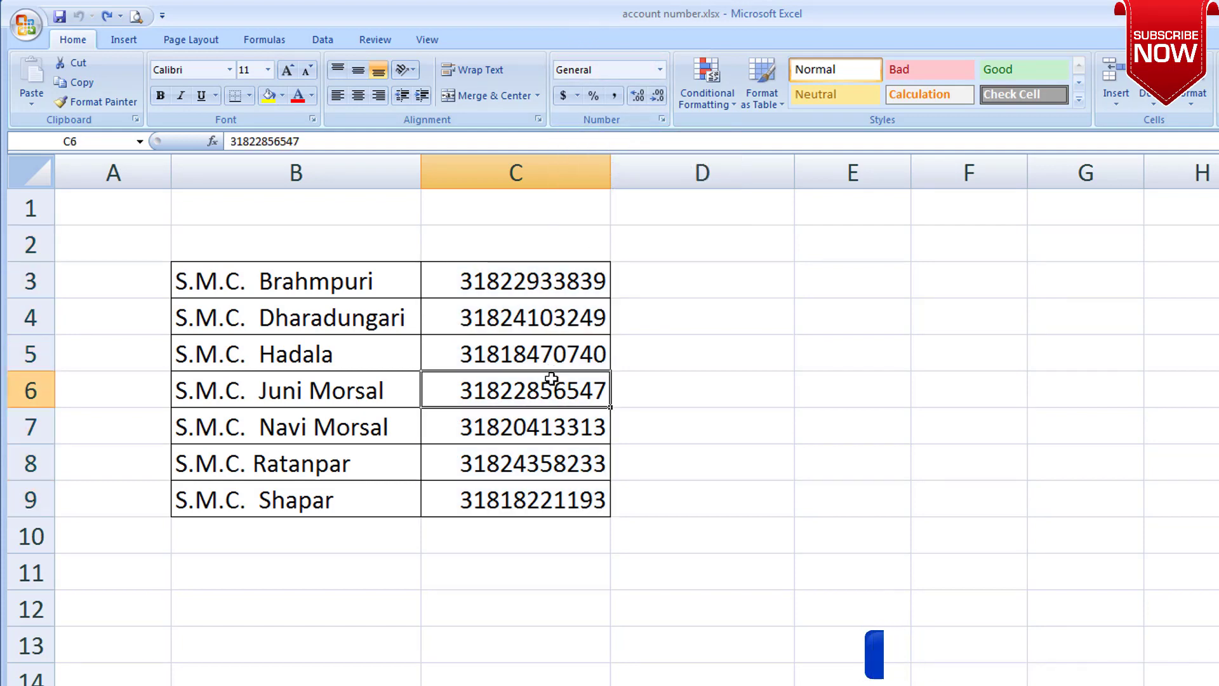
pyautogui.click(666, 280)
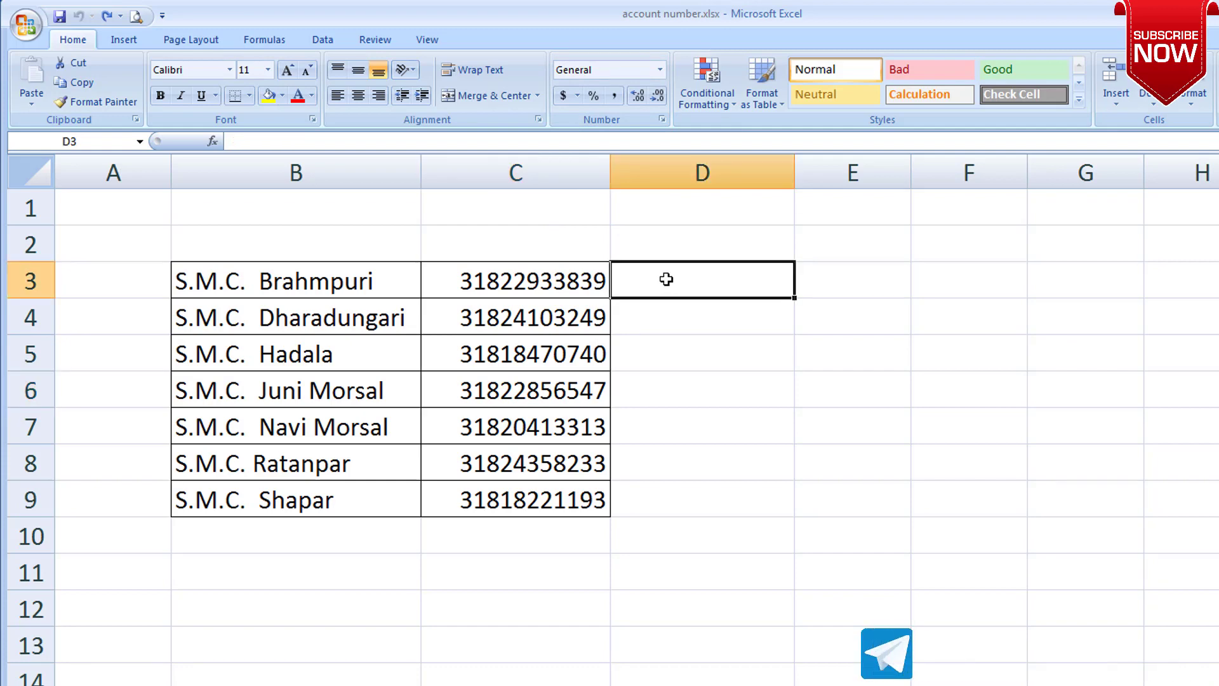
pyautogui.write('=')
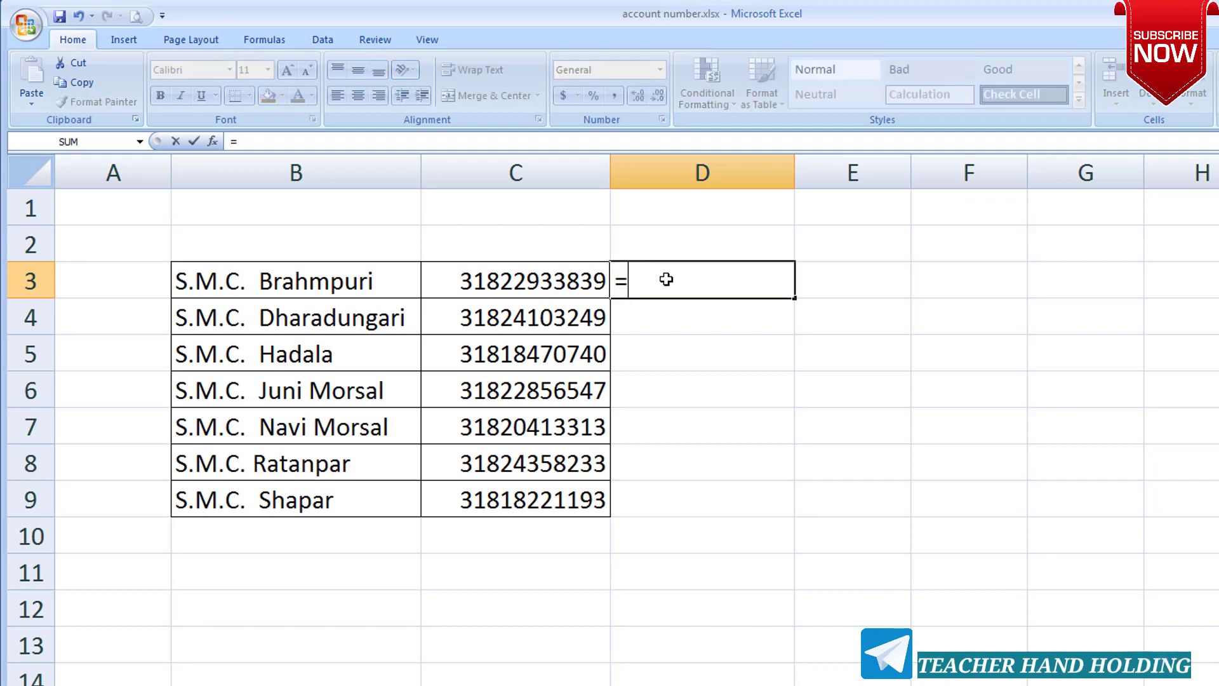
pyautogui.write('text')
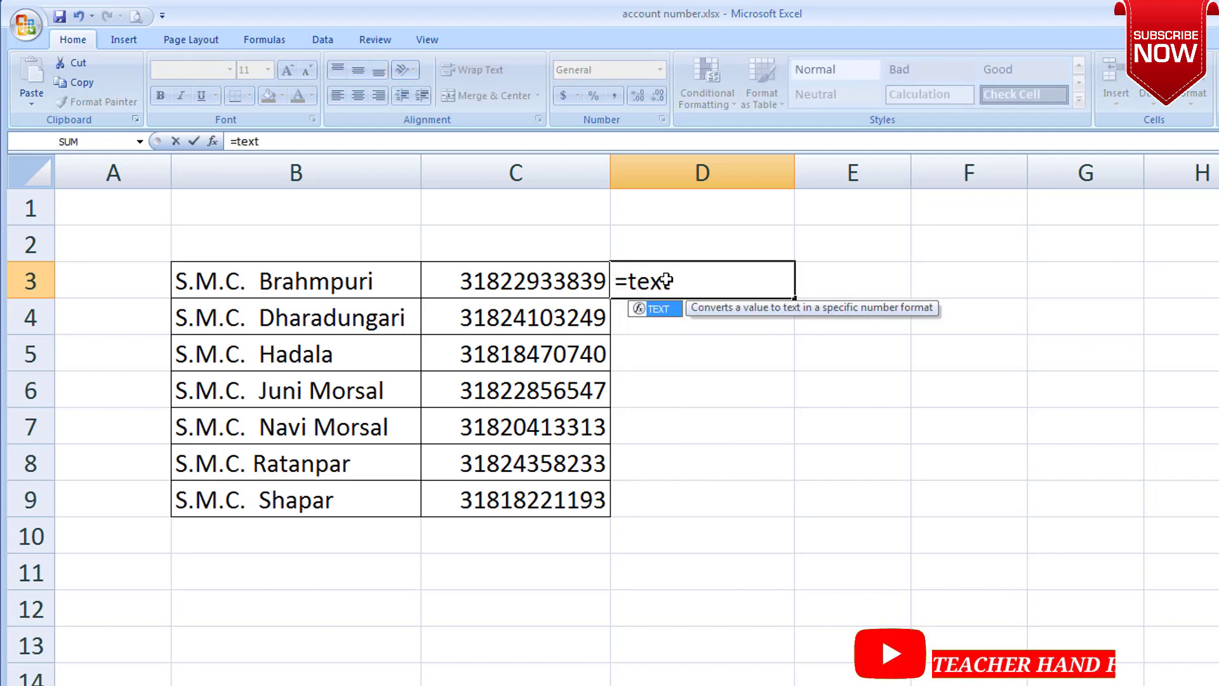
pyautogui.write('(')
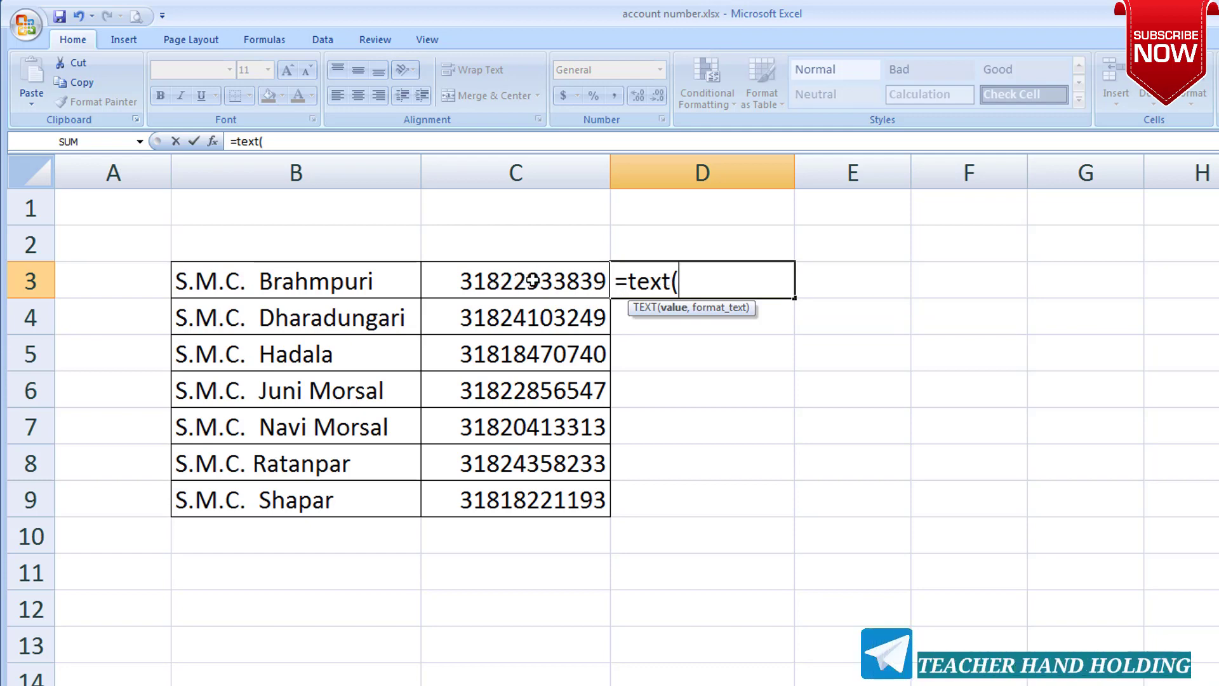
pyautogui.click(532, 280)
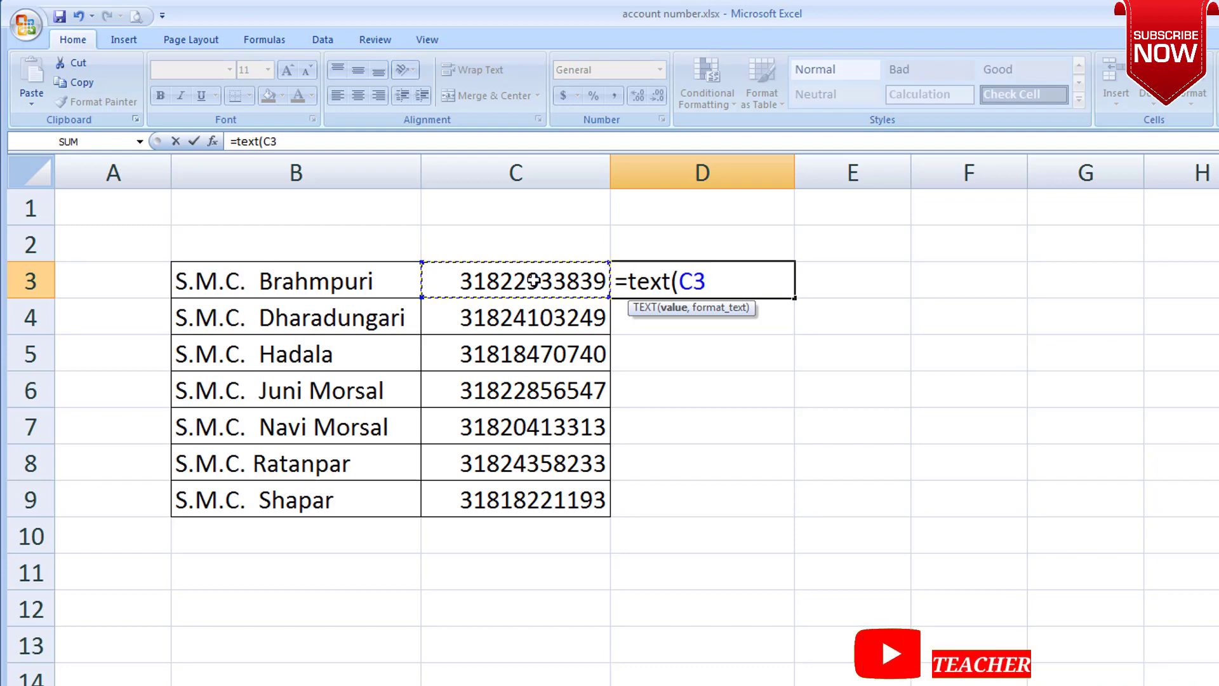
pyautogui.write(',')
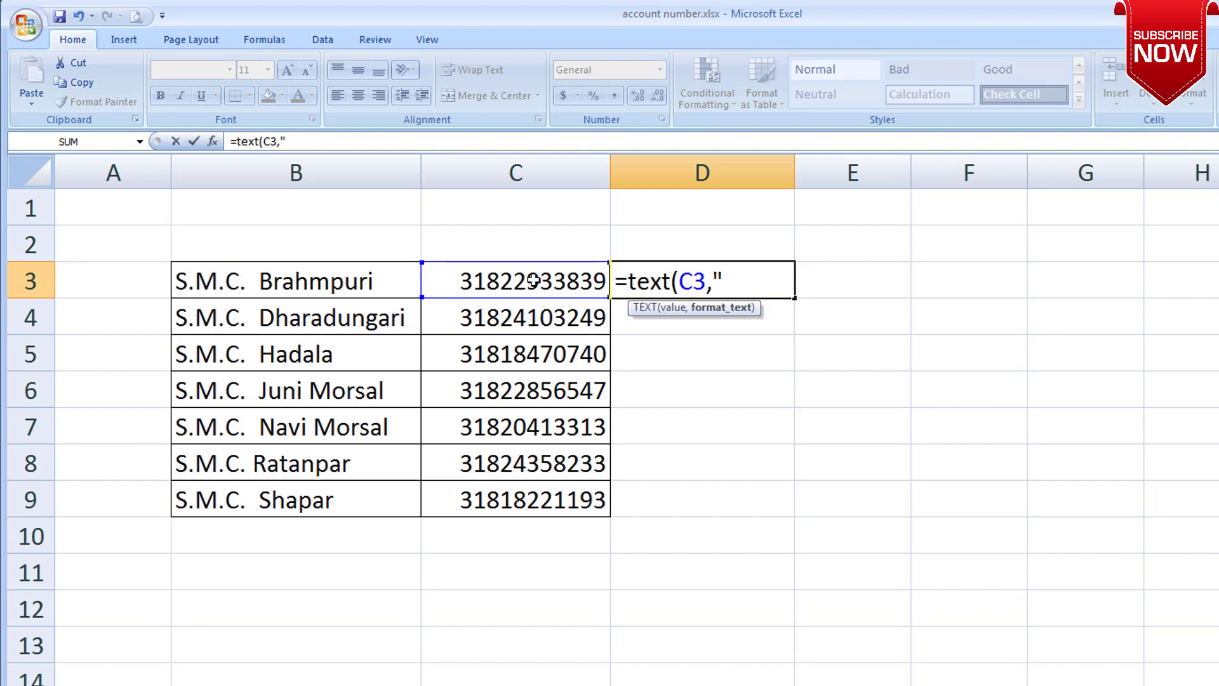
pyautogui.write('00')
pyautogui.write('00000')
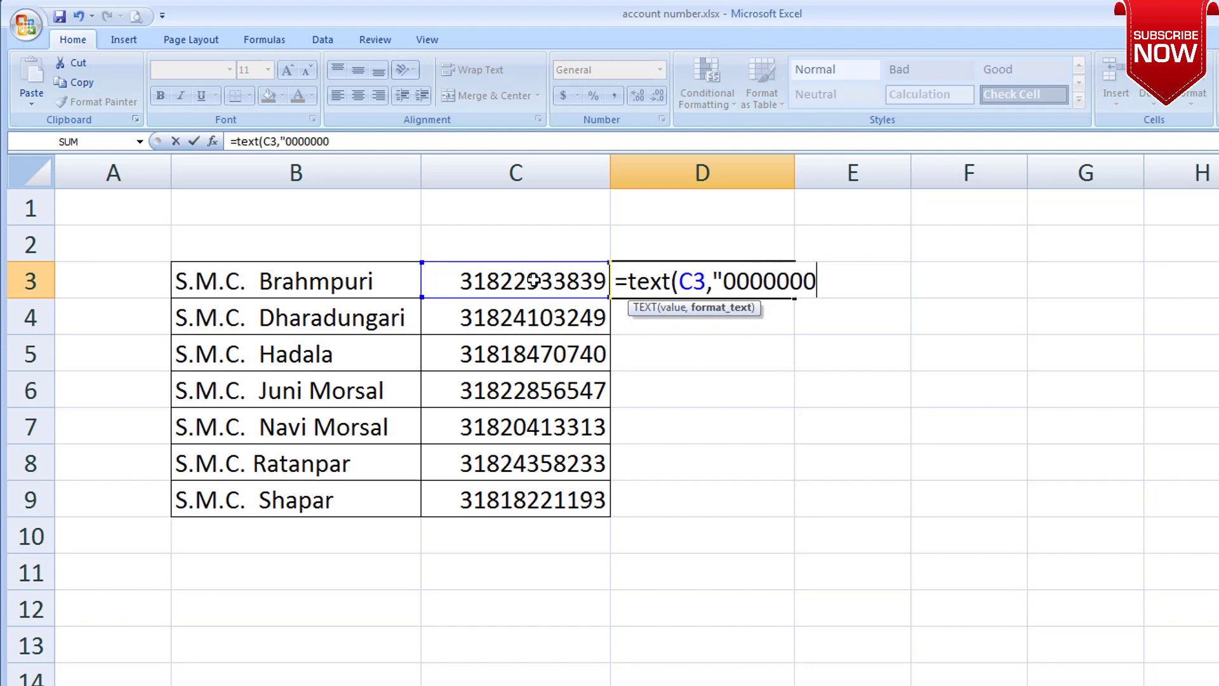
pyautogui.write('000')
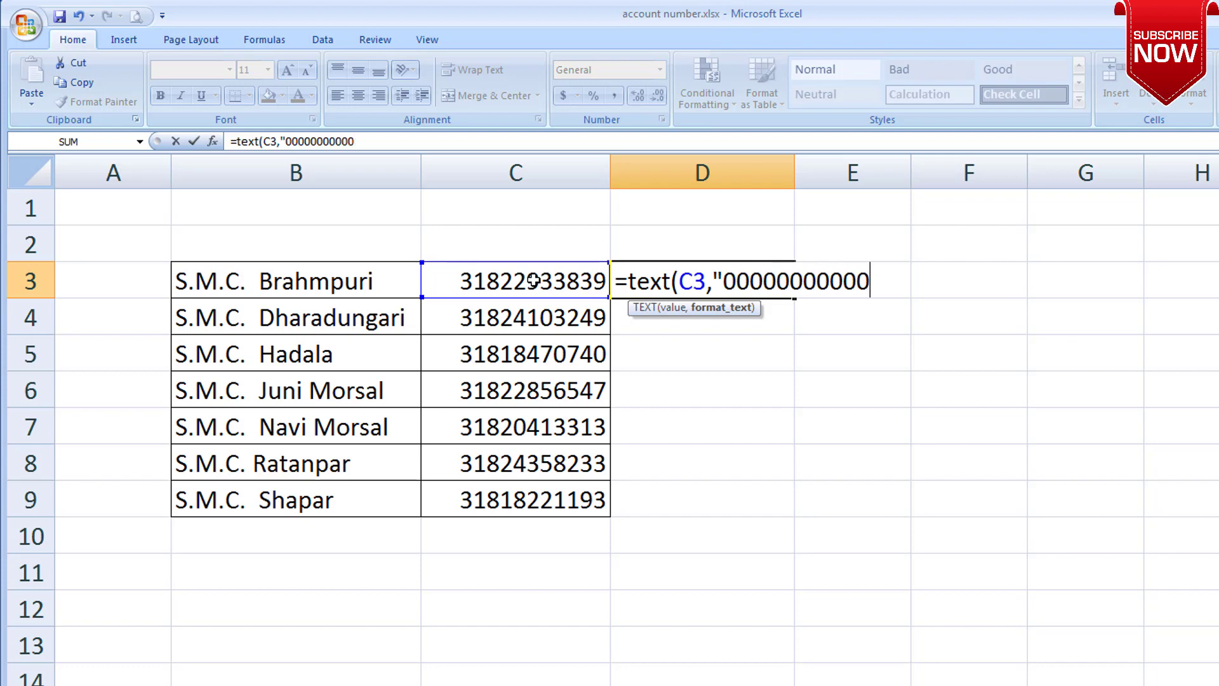
pyautogui.write('0000')
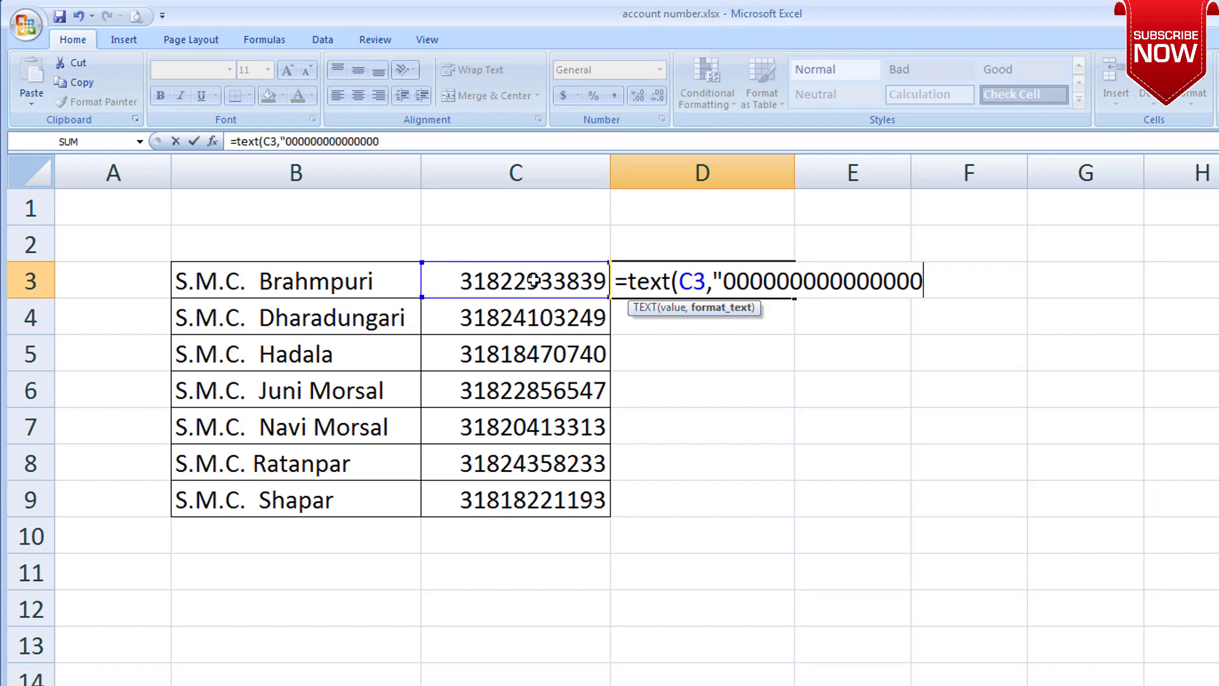
pyautogui.write('"')
pyautogui.write(')')
pyautogui.press('Return')
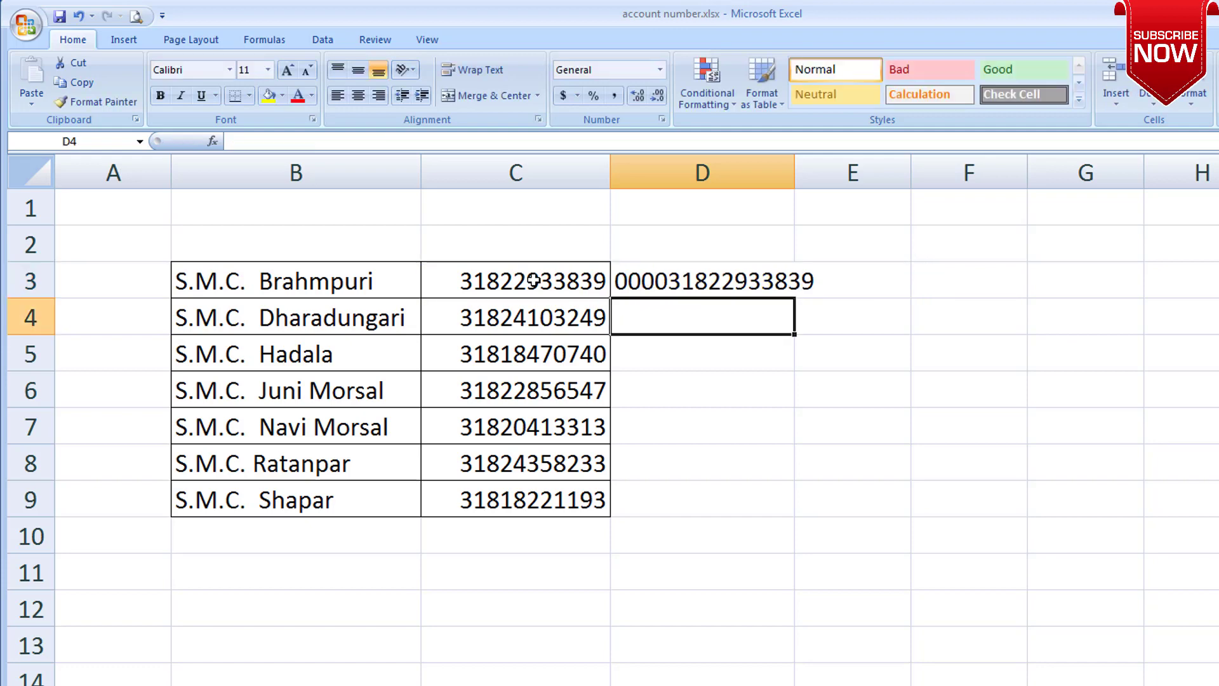
# Step: Autofit column D and fill D3's TEXT formula down through D9
pyautogui.doubleClick(797, 172)
pyautogui.click(795, 281)
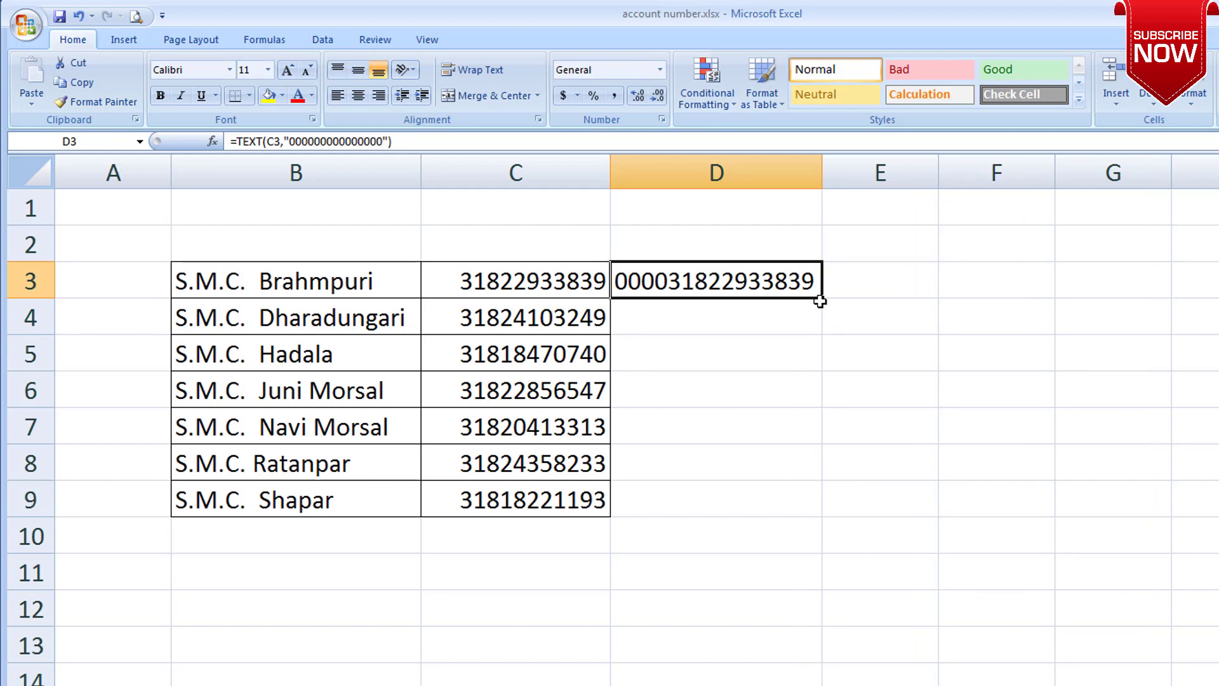
pyautogui.doubleClick(823, 298)
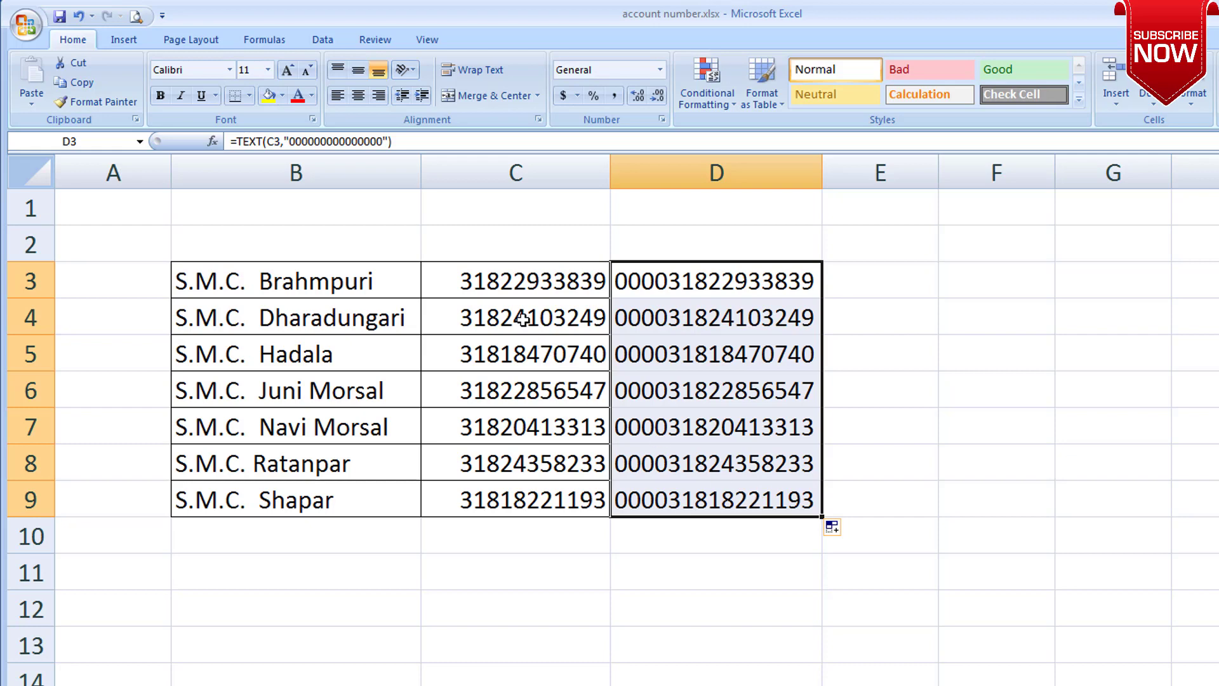
pyautogui.doubleClick(603, 318)
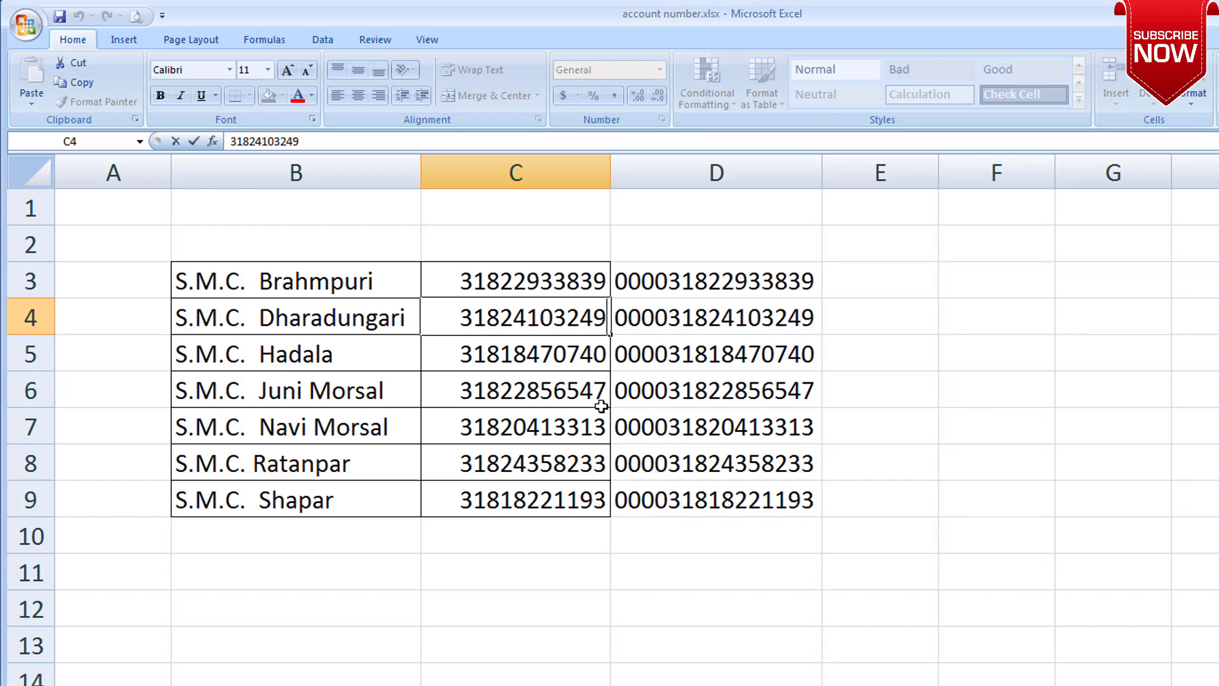
pyautogui.write('1')
pyautogui.press('Return')
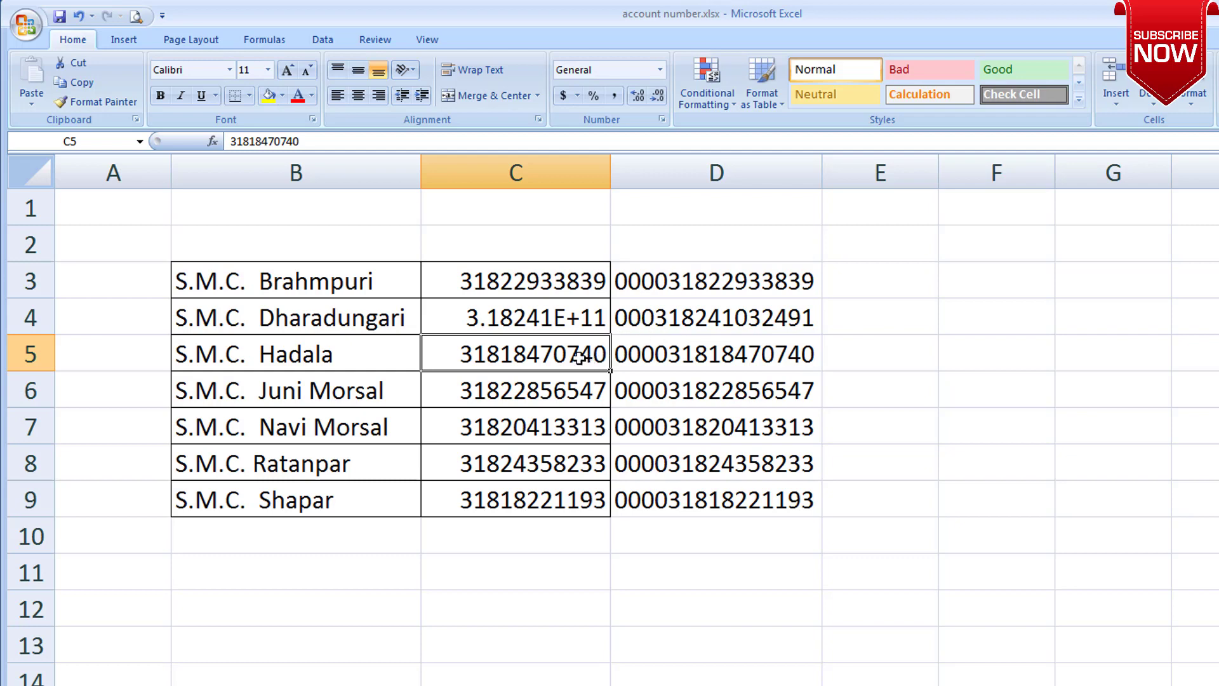
pyautogui.doubleClick(501, 356)
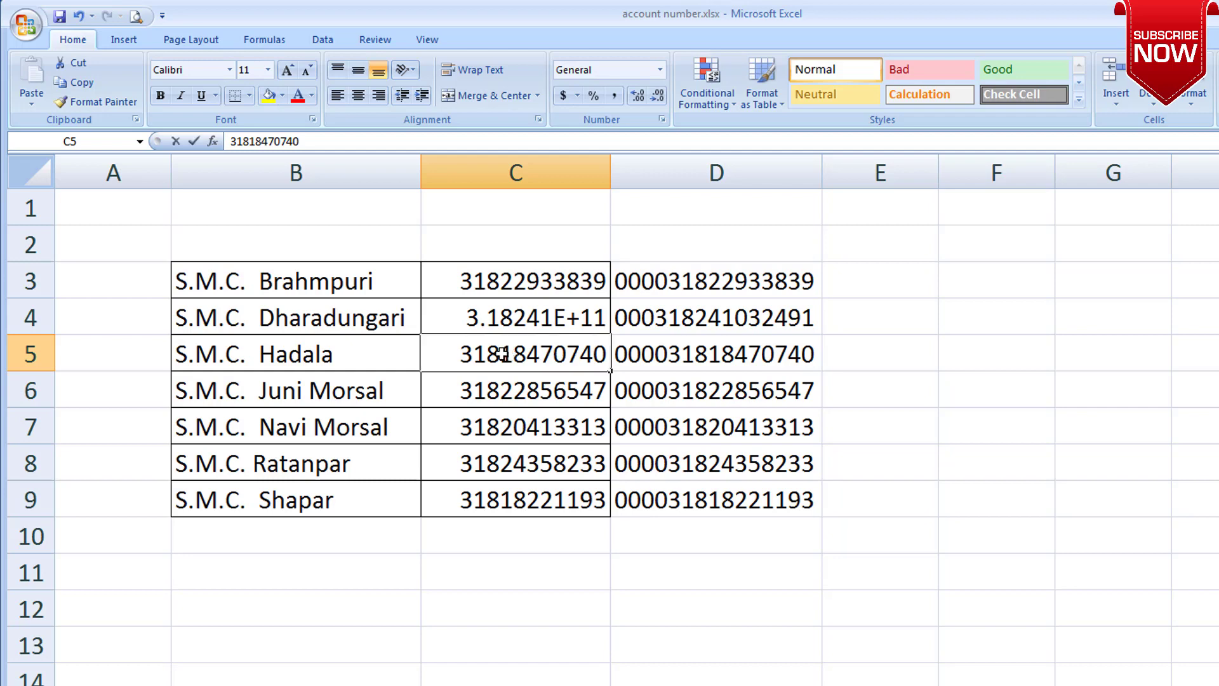
pyautogui.press('BackSpace')
pyautogui.press('BackSpace')
pyautogui.press('BackSpace')
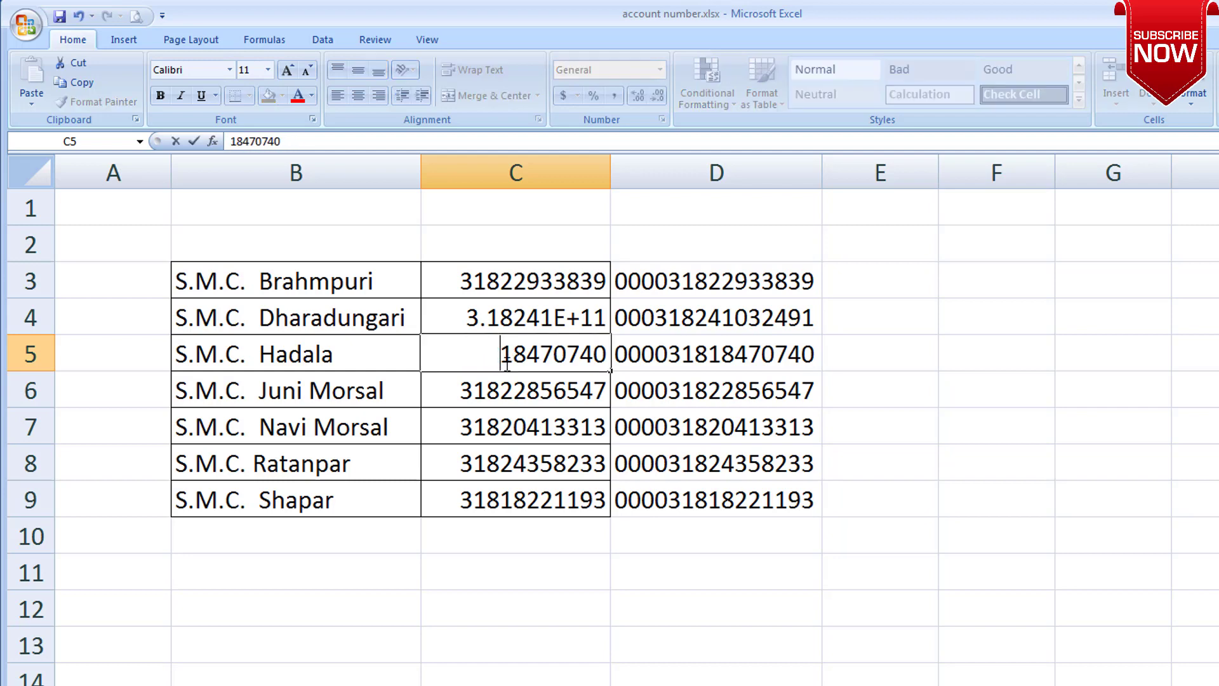
pyautogui.press('Return')
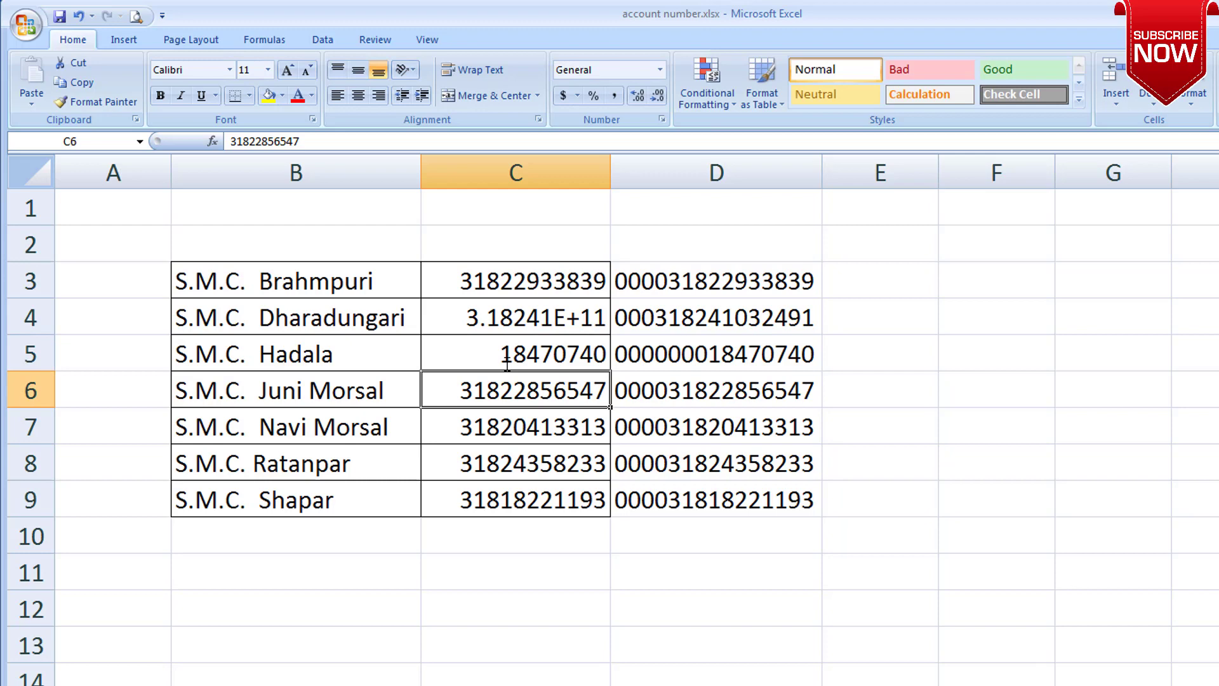